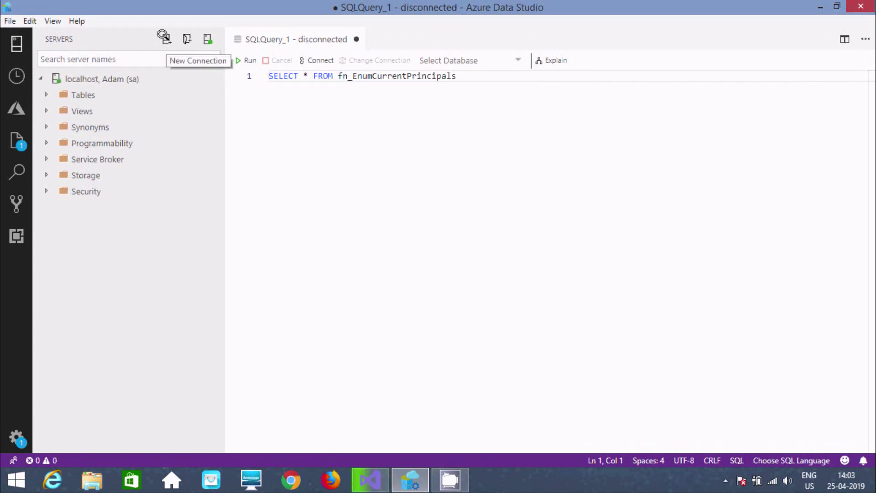
# Start a new server connection from the Servers panel.
pyautogui.click(165, 39)
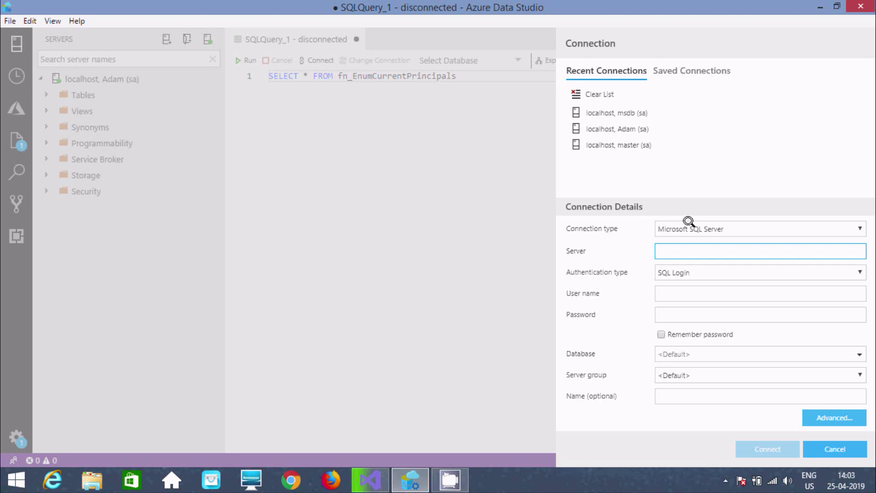
# Enter localhost as the server, keeping SQL Server and SQL Login authentication.
pyautogui.click(688, 226)
pyautogui.click(677, 243)
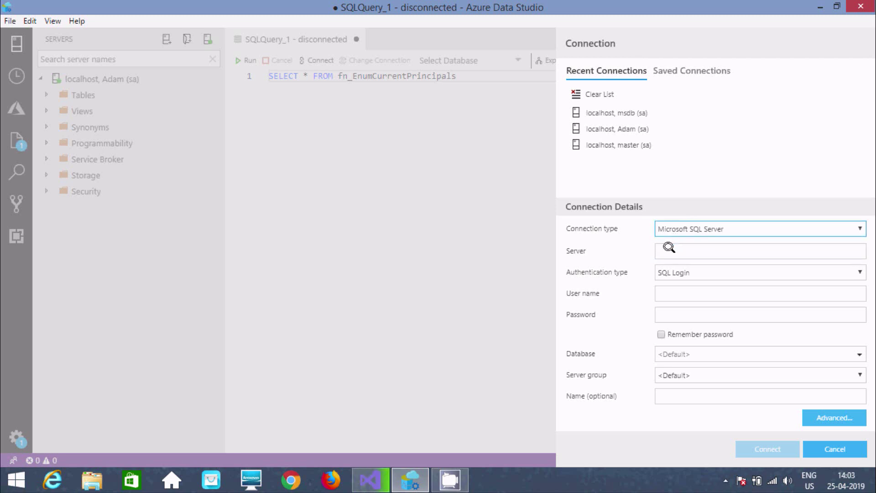
pyautogui.click(668, 247)
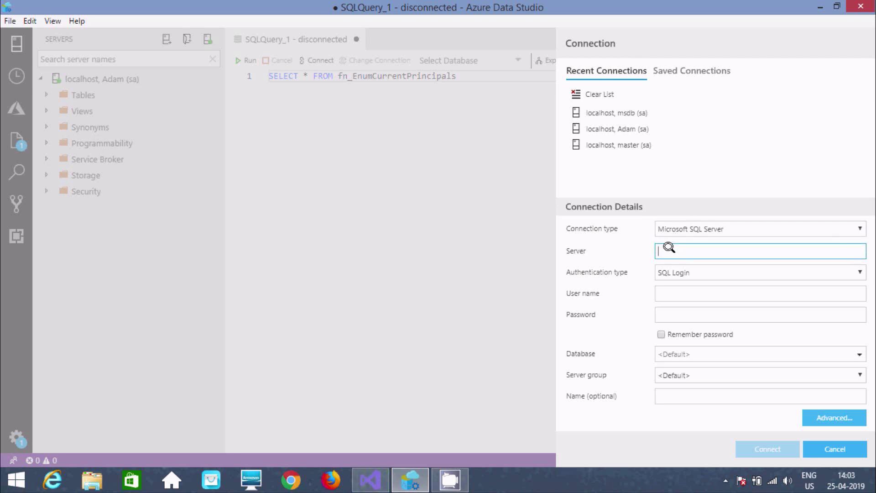
pyautogui.write('lo')
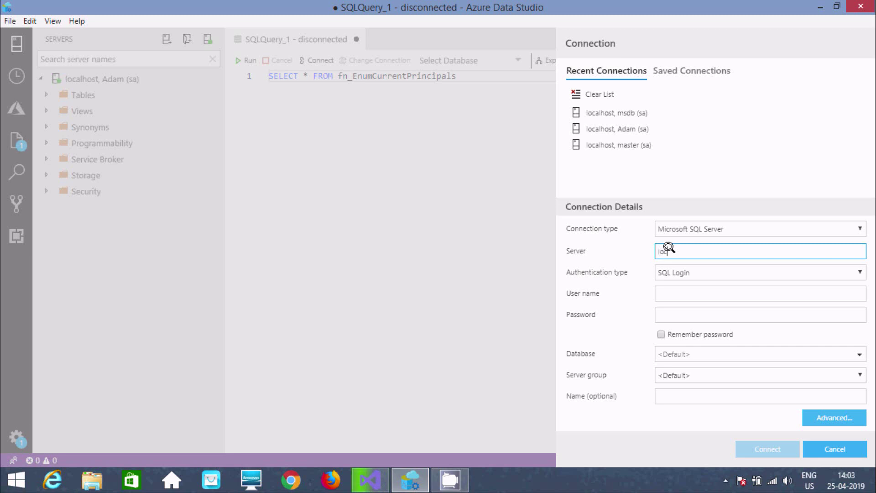
pyautogui.write('calho')
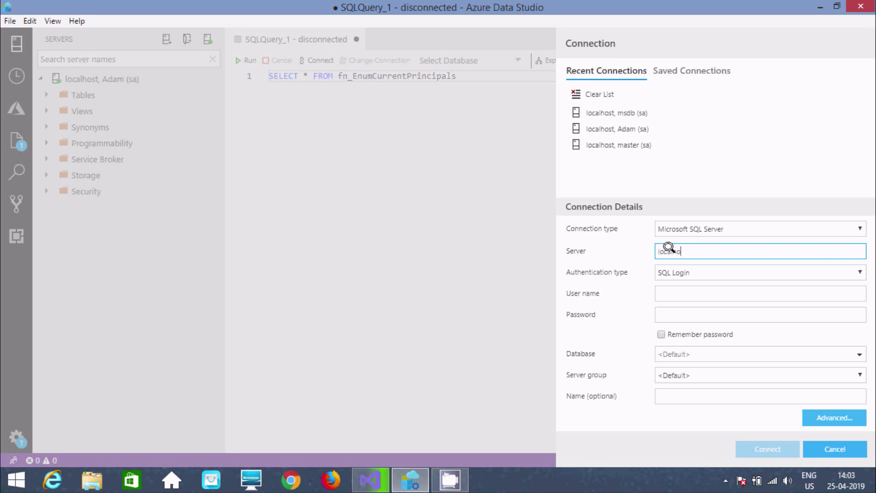
pyautogui.write('st')
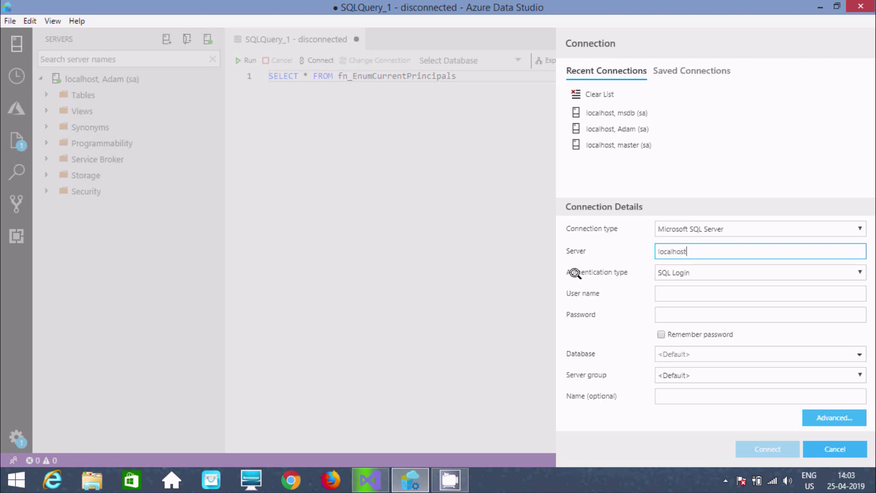
pyautogui.click(684, 272)
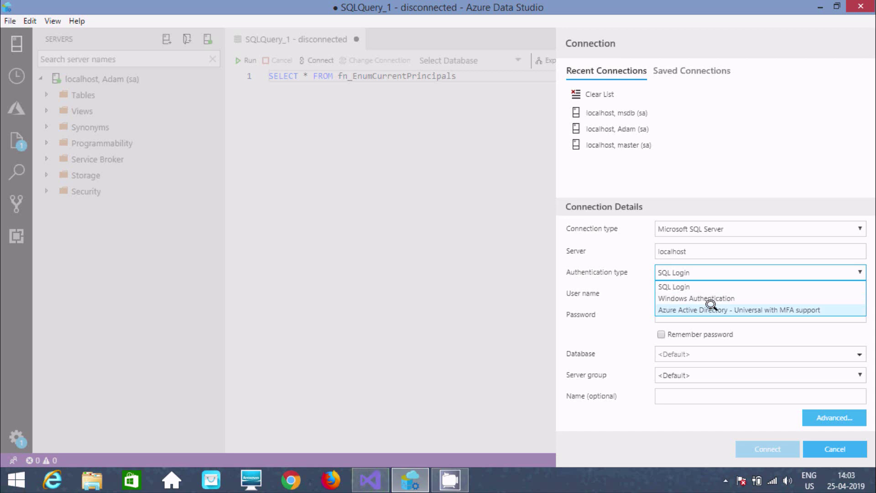
pyautogui.click(684, 286)
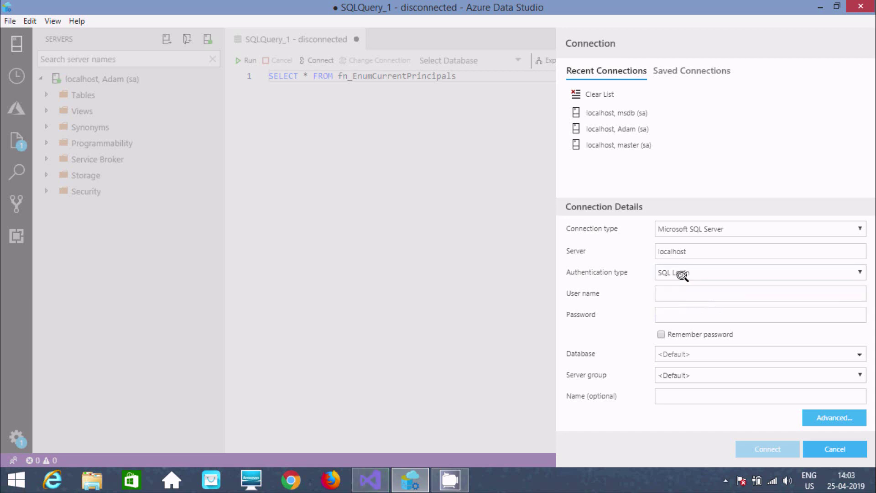
# Enter user sa and the password, choose the model database, and keep the Default server group.
pyautogui.click(661, 291)
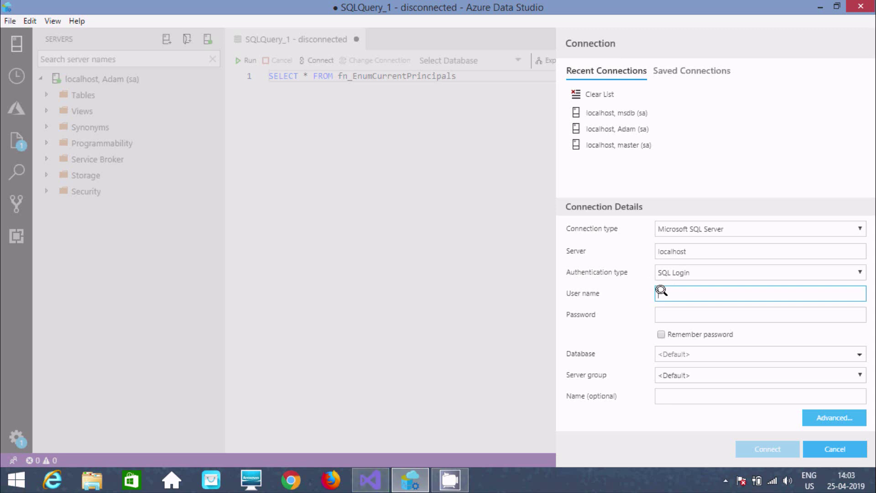
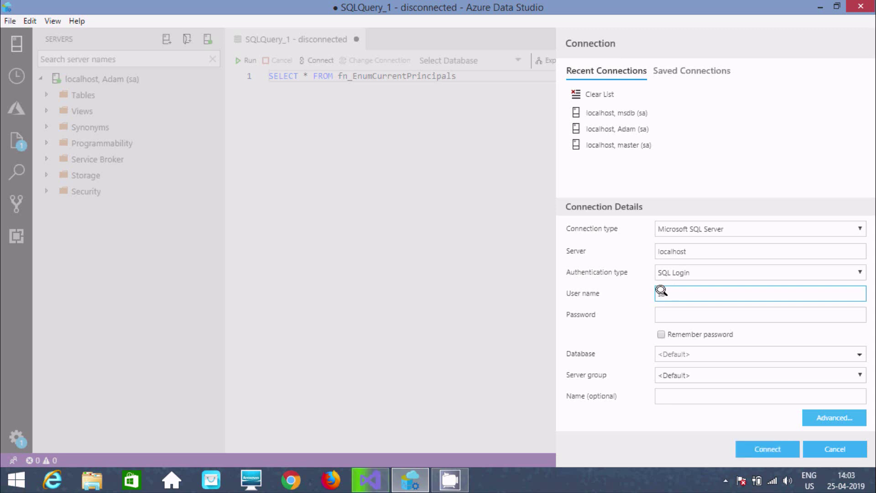
pyautogui.press('Tab')
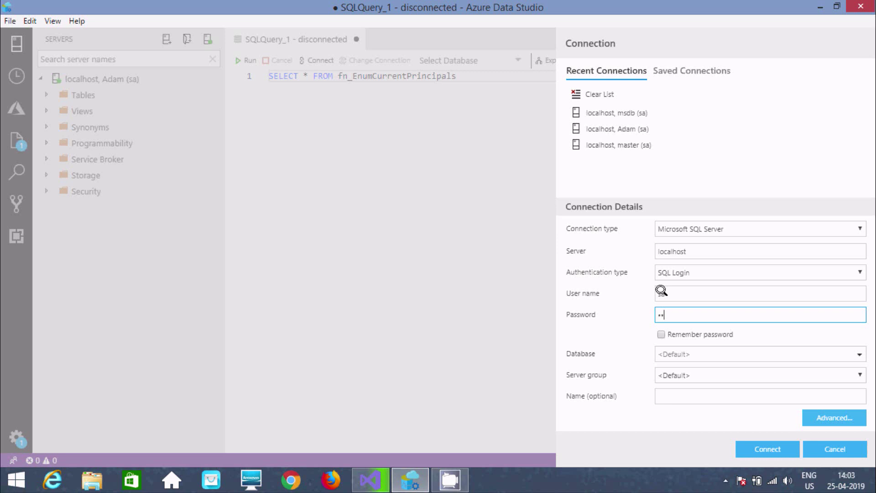
pyautogui.write('sa')
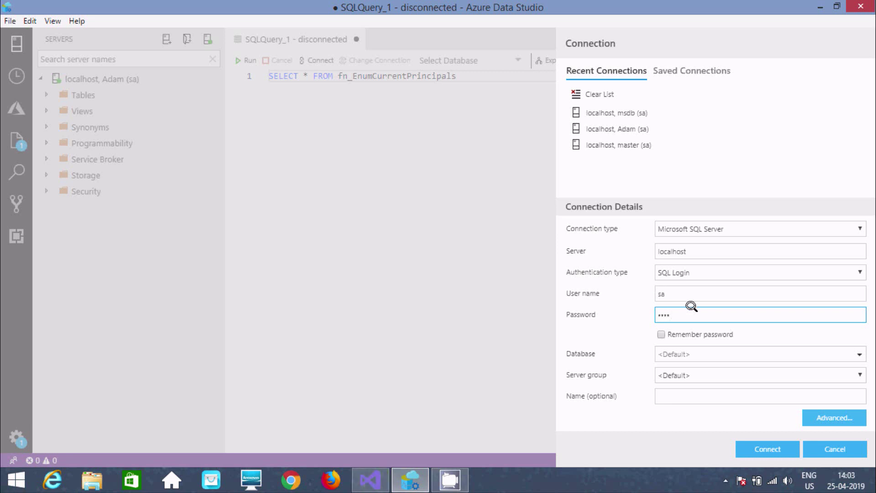
pyautogui.click(821, 353)
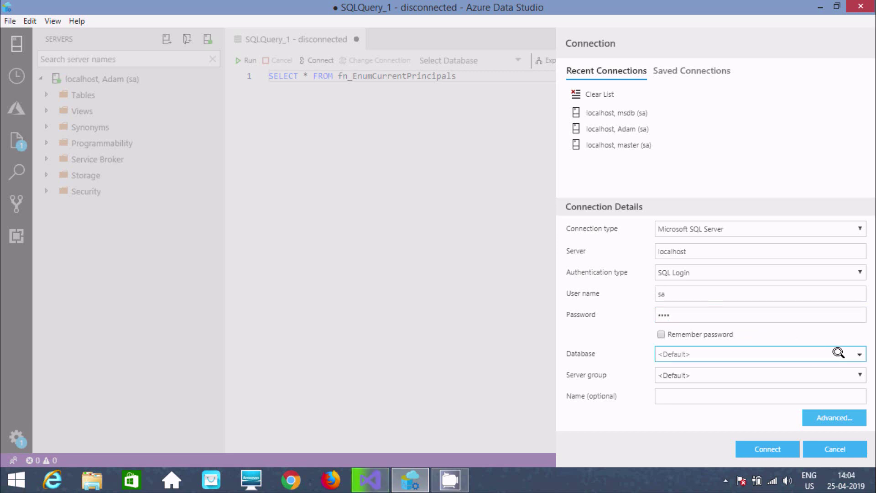
pyautogui.click(859, 354)
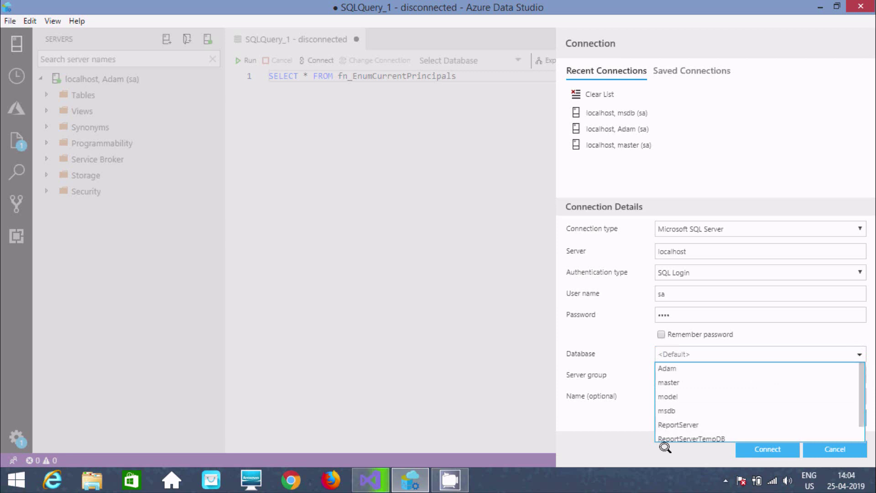
pyautogui.click(664, 396)
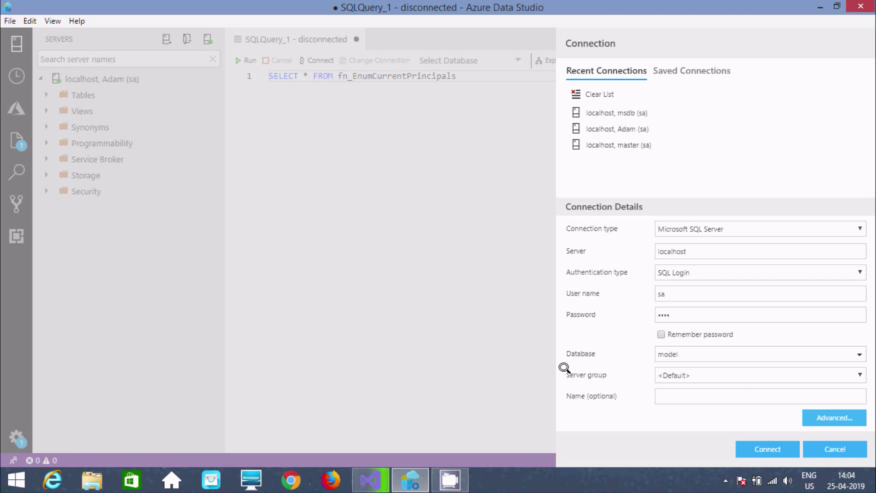
pyautogui.click(735, 373)
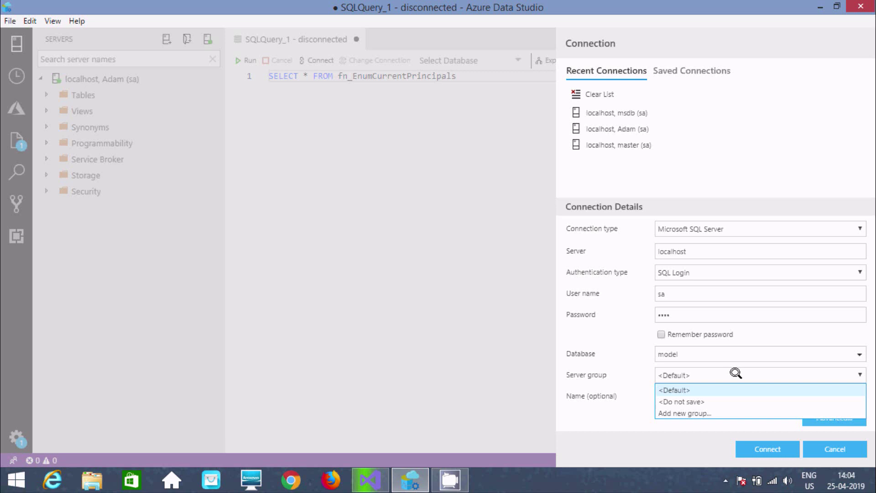
pyautogui.click(736, 374)
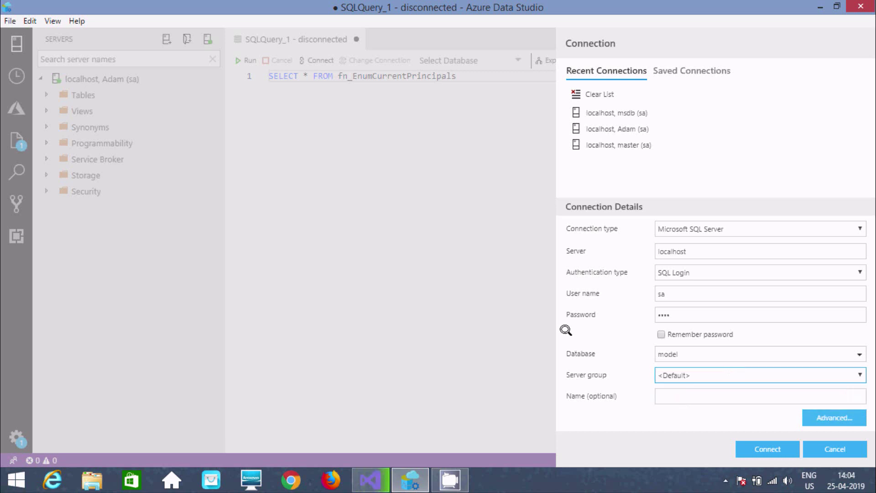
# Connect to localhost model and expand Databases to show Adam, ReportServer and ReportServerTempDB.
pyautogui.click(766, 448)
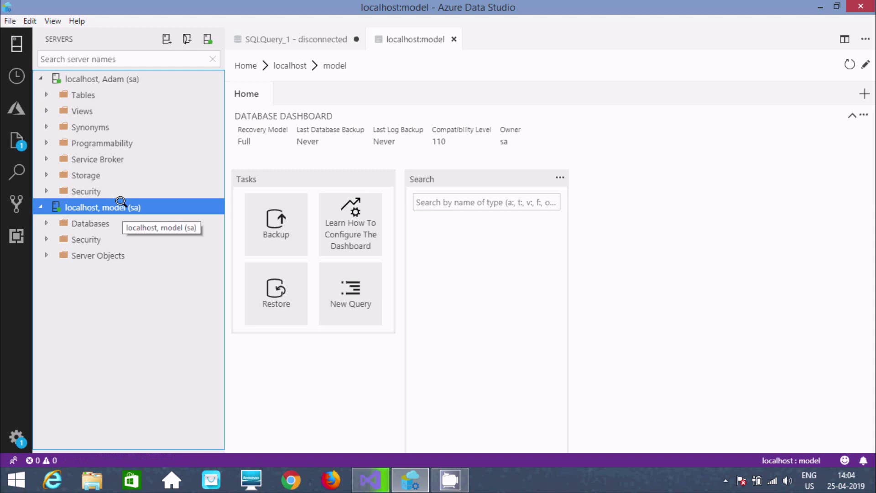
pyautogui.click(46, 223)
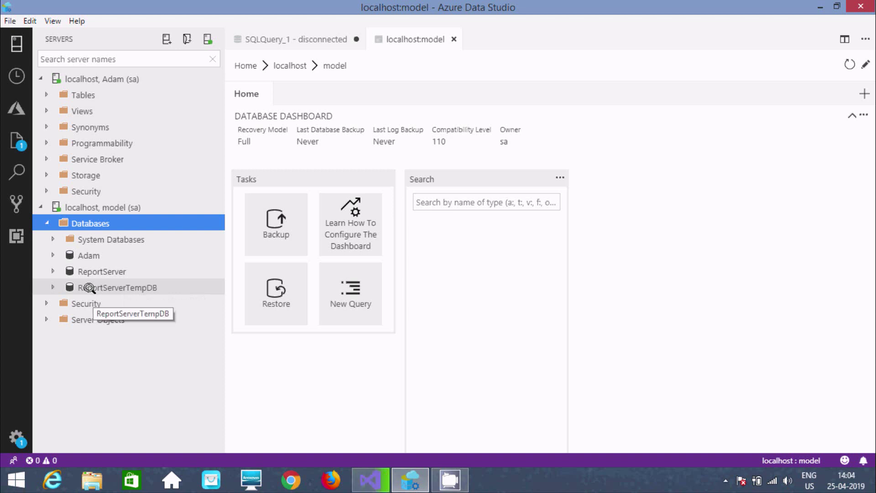
# Open a new query on localhost model, expand Adam, then collapse the connection.
pyautogui.click(351, 293)
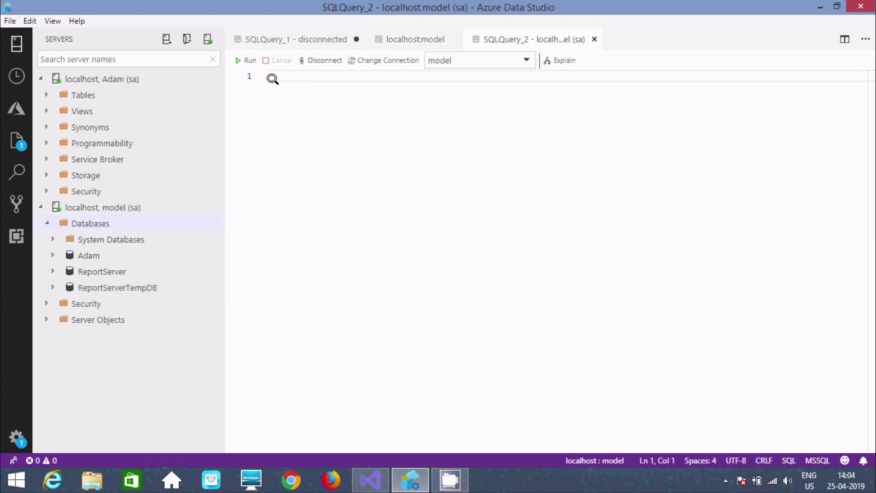
pyautogui.click(53, 255)
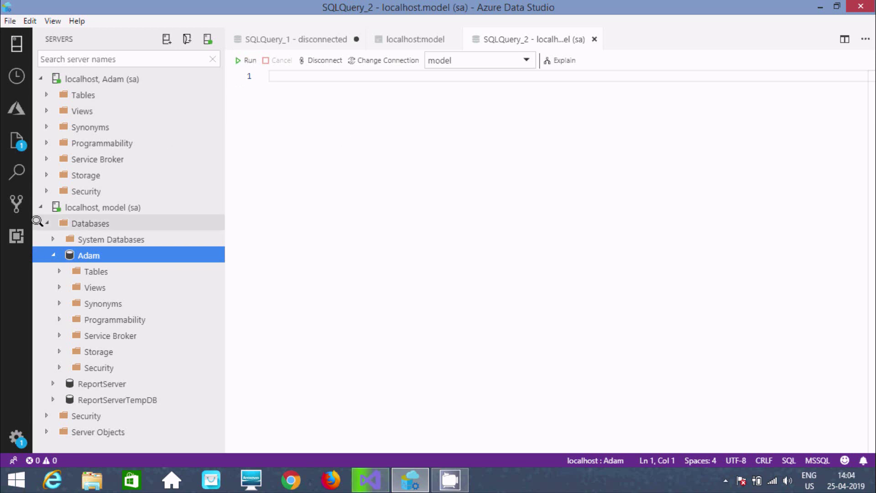
pyautogui.click(40, 207)
# Remove the localhost, model (sa) connection from the server list, leaving localhost Adam.
pyautogui.rightClick(92, 207)
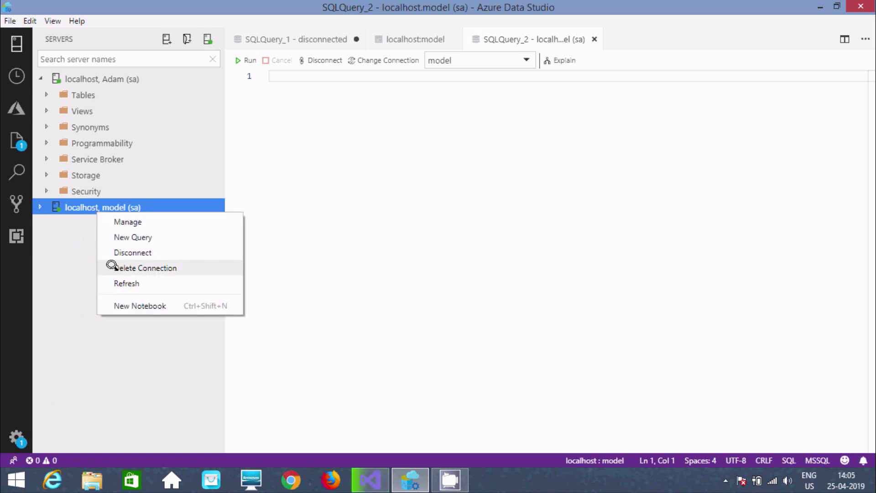
pyautogui.click(121, 265)
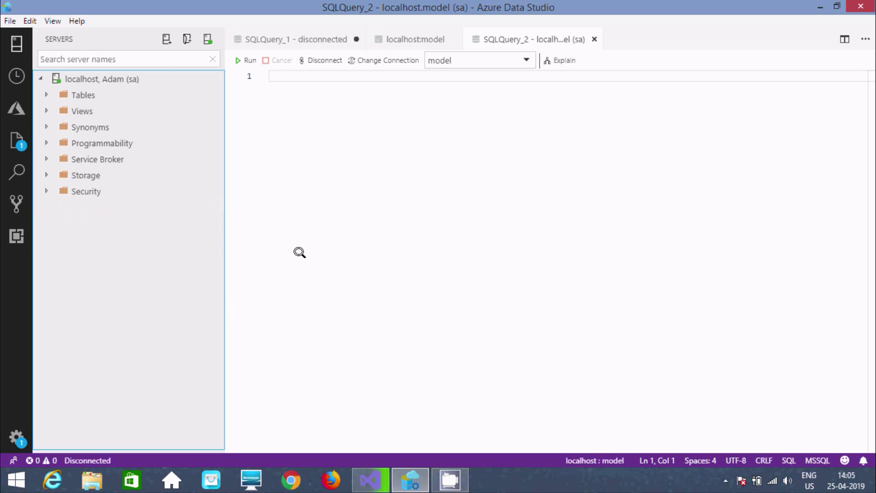